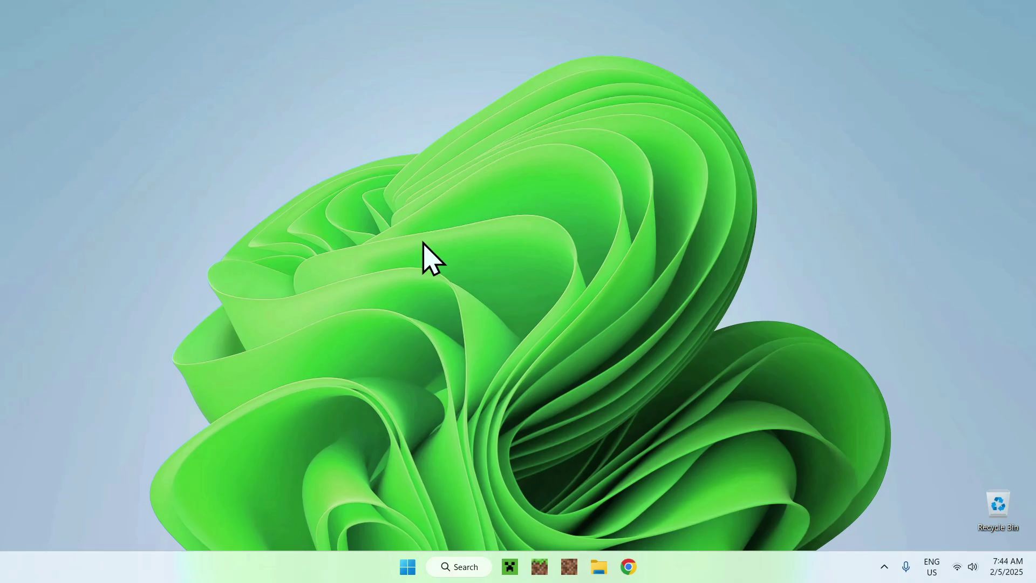
Start the fabric-loader-1.21.4 game from the Minecraft Launcher and dismiss the Fabric Loader and crash report windows.
left_click(510, 564)
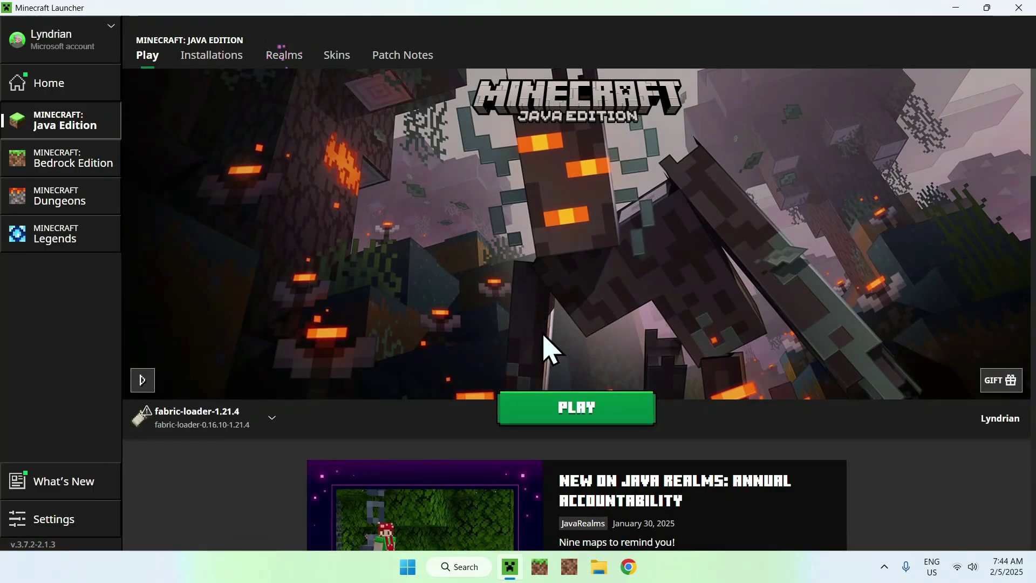
left_click(572, 411)
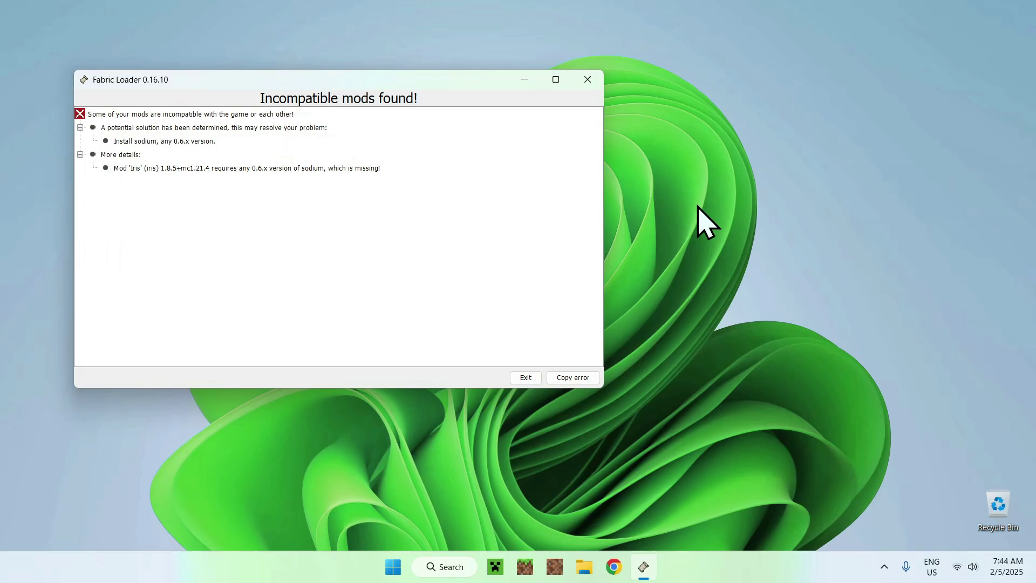
left_click(588, 79)
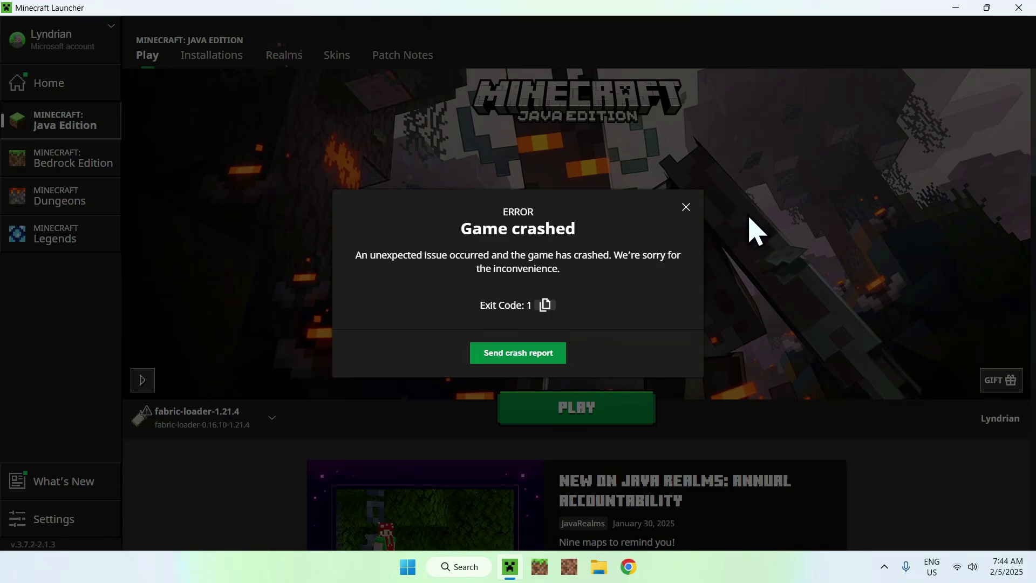
left_click(686, 207)
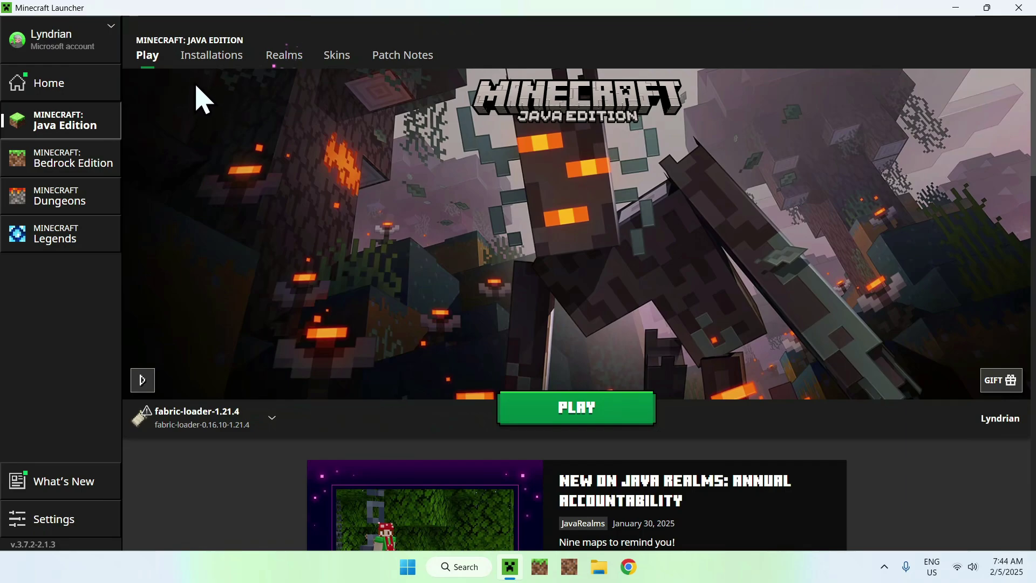
Open the game folder of the fabric-loader-1.21.4 installation.
left_click(200, 60)
mouse_move(363, 203)
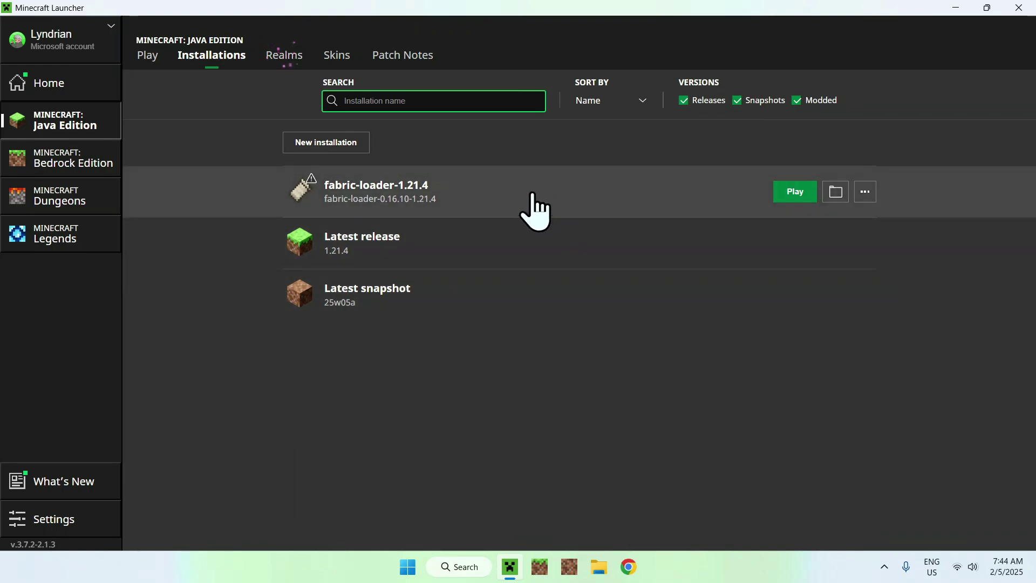
left_click(837, 195)
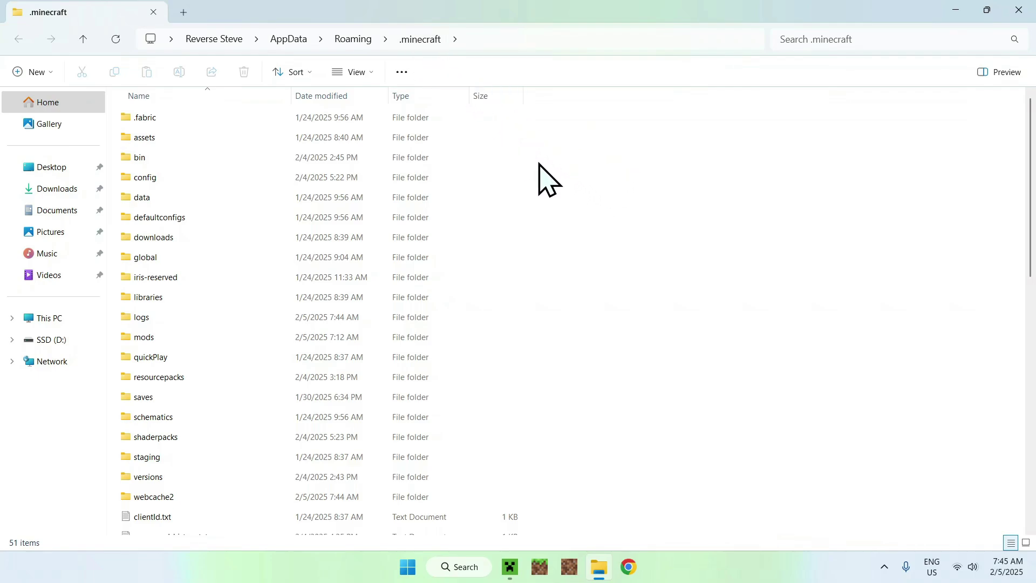
Open the latest.log file from the logs folder inside .minecraft.
left_click(332, 316)
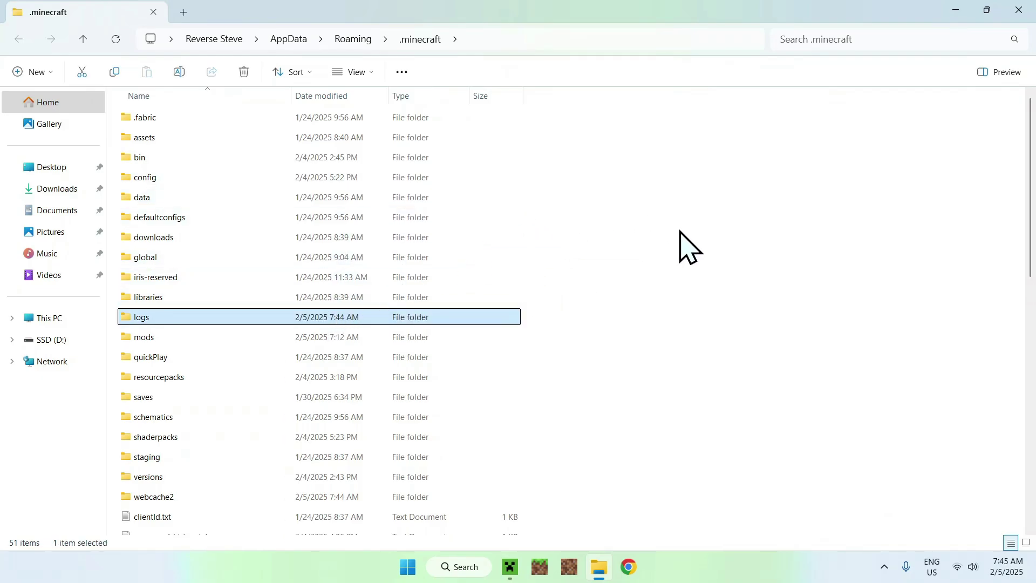
double_click(263, 323)
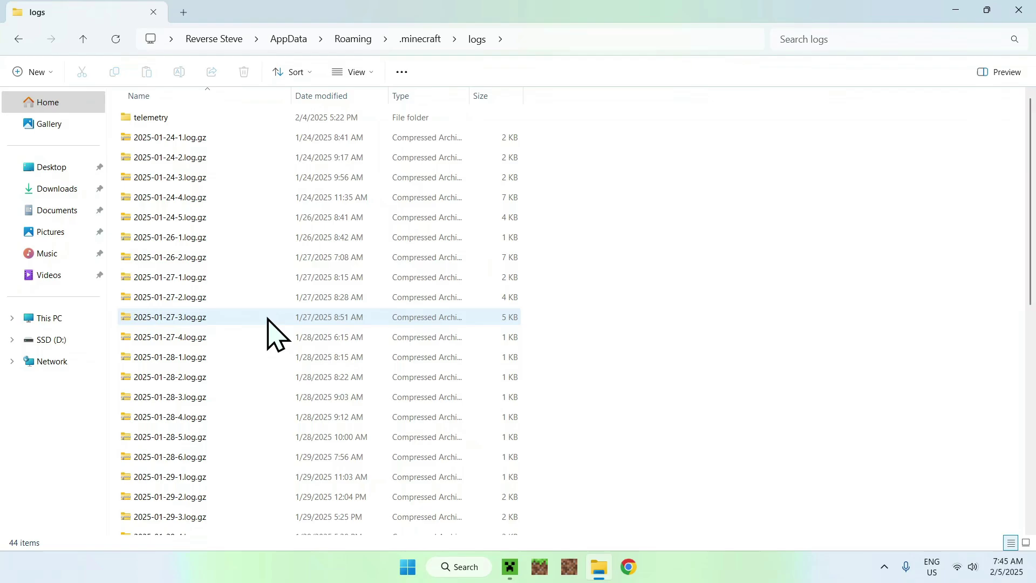
scroll(593, 201, "down", 8)
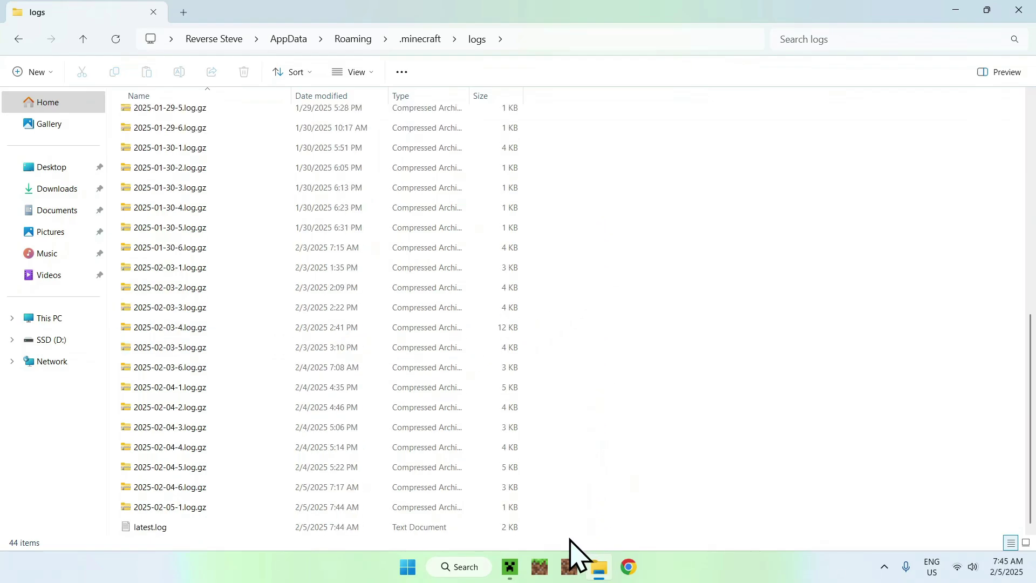
left_click(507, 531)
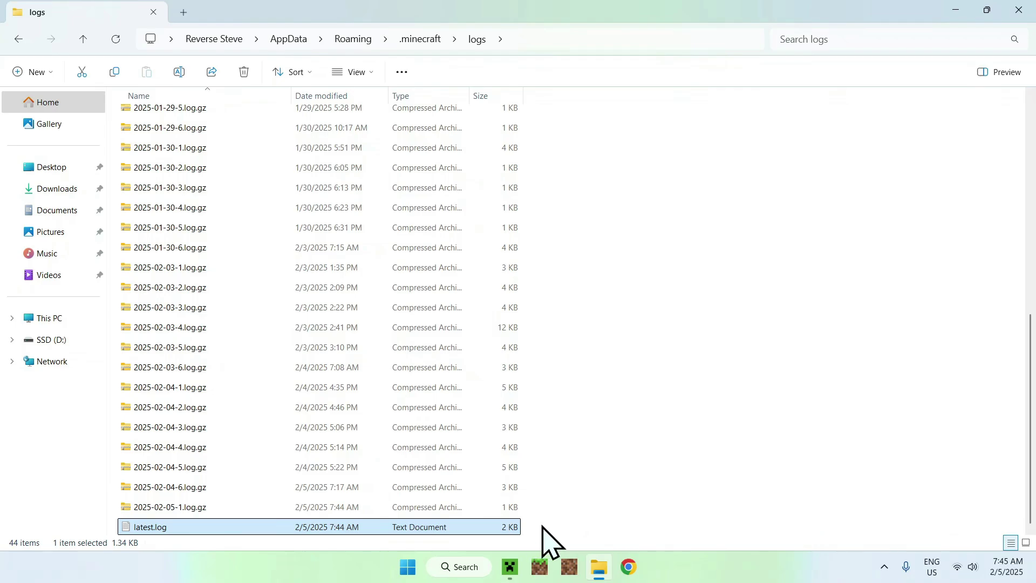
double_click(259, 527)
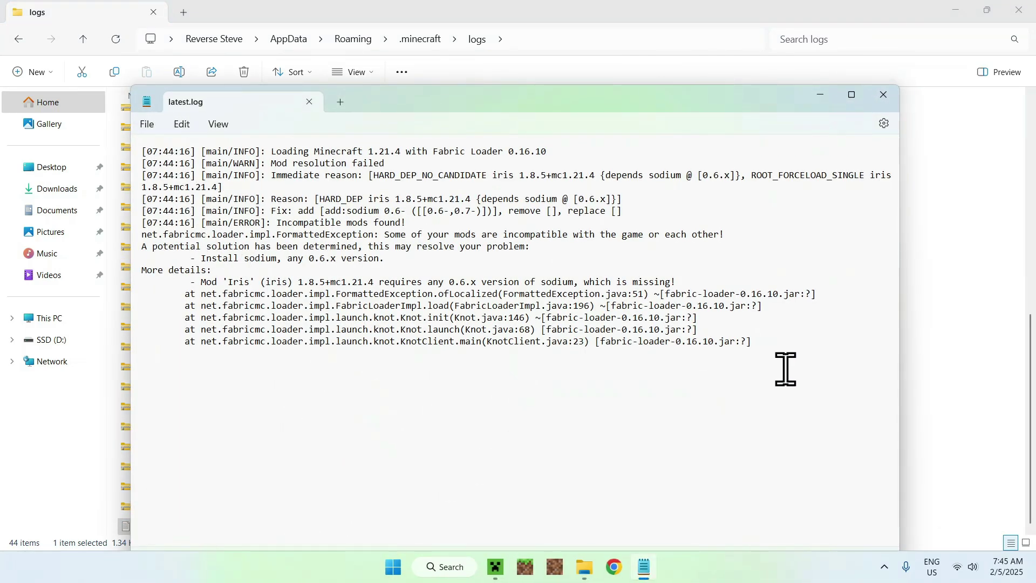
Examine the log's error line and its suggested solution for the cause of the crash.
left_click_drag(786, 345, 770, 363)
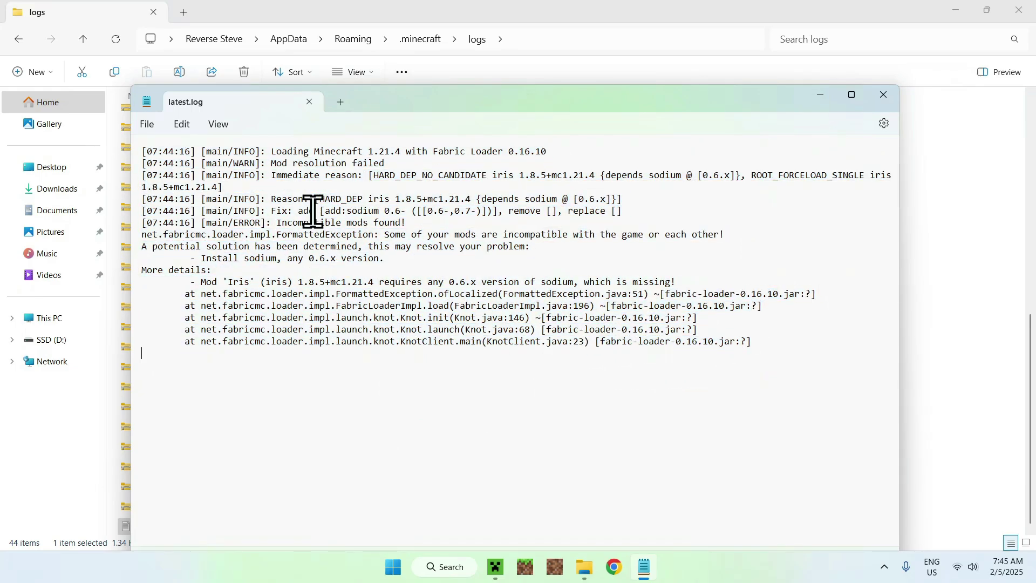
left_click_drag(276, 222, 413, 226)
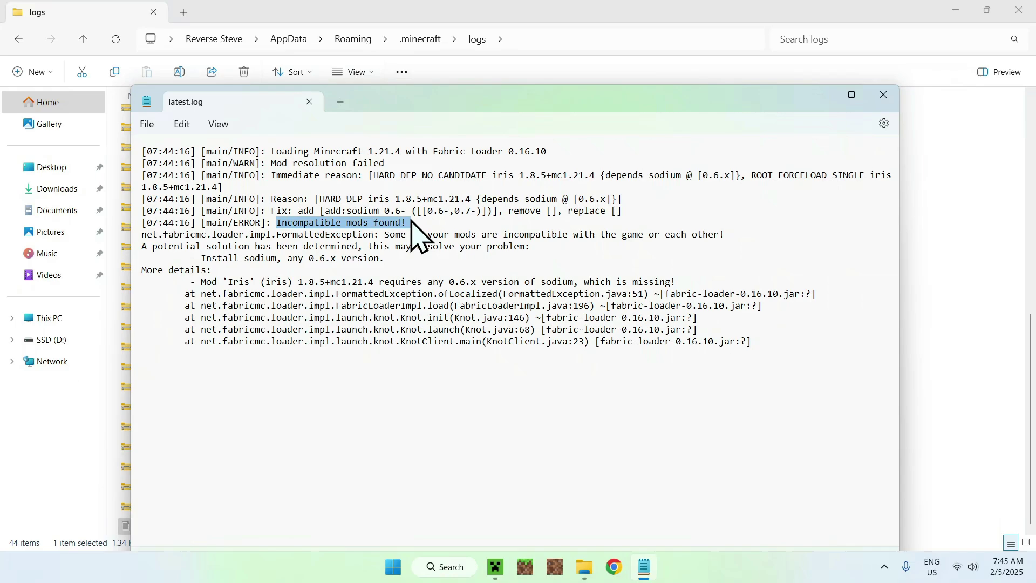
left_click(200, 259)
left_click_drag(201, 261, 385, 261)
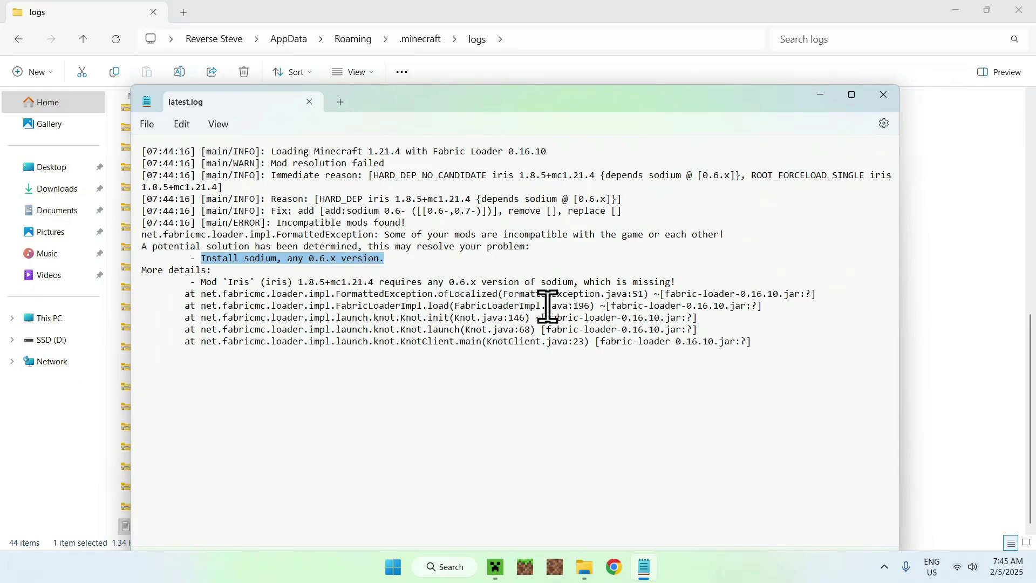
left_click(615, 376)
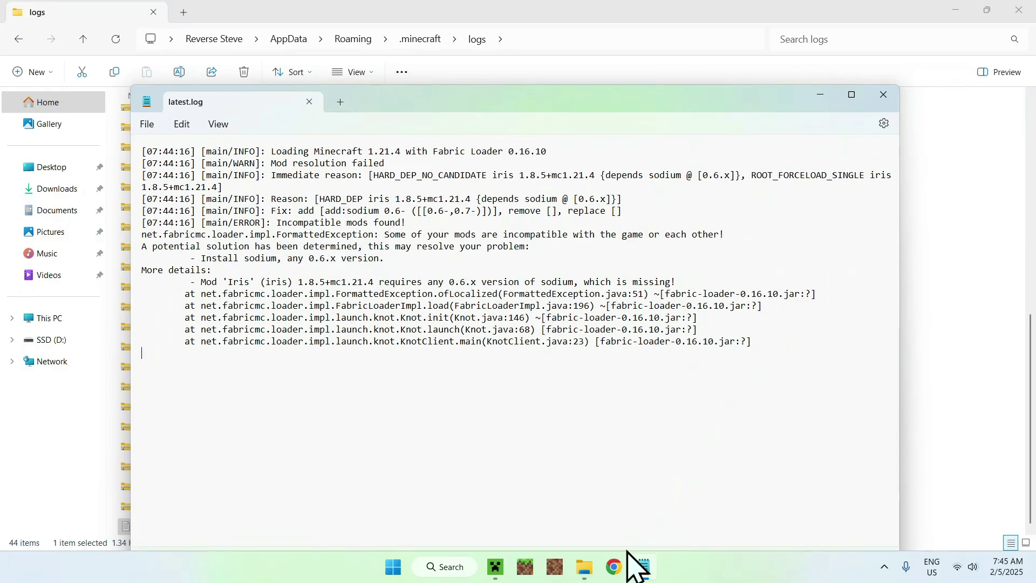
Switch to Chrome, search Google for "Minecraft Log Analyser" and open the mclo.gs site.
left_click(614, 567)
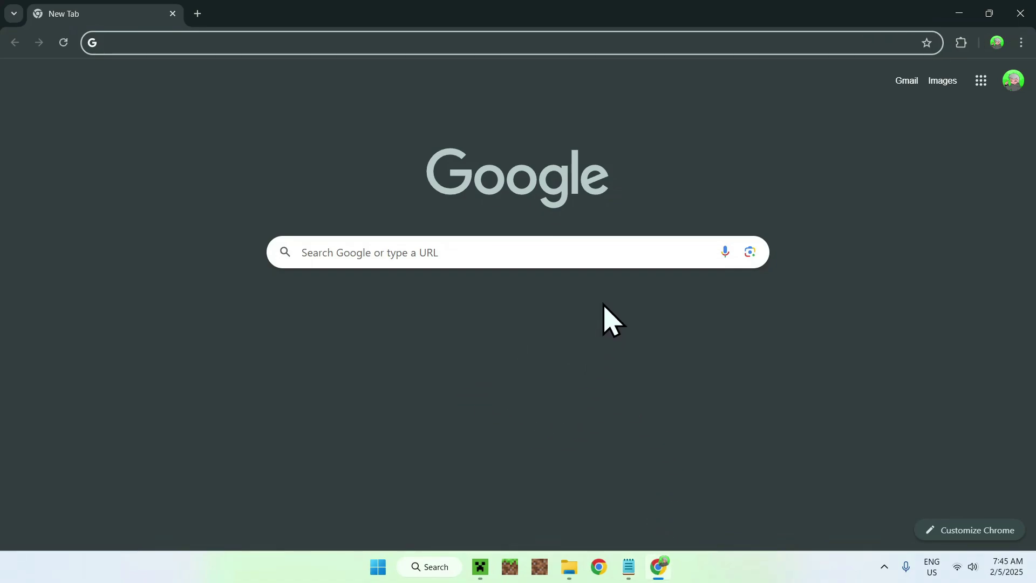
left_click(558, 252)
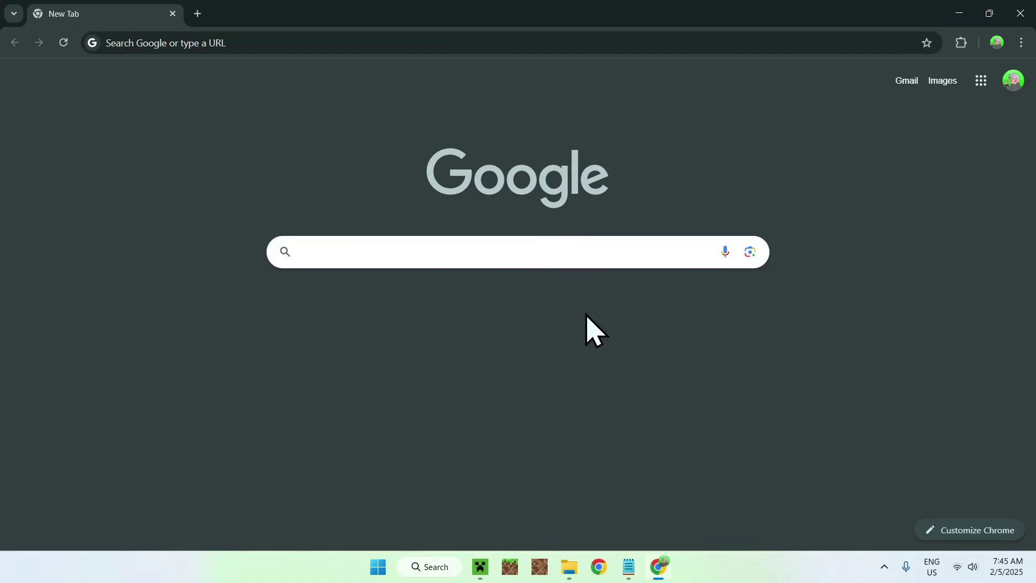
type("Minecraft Log")
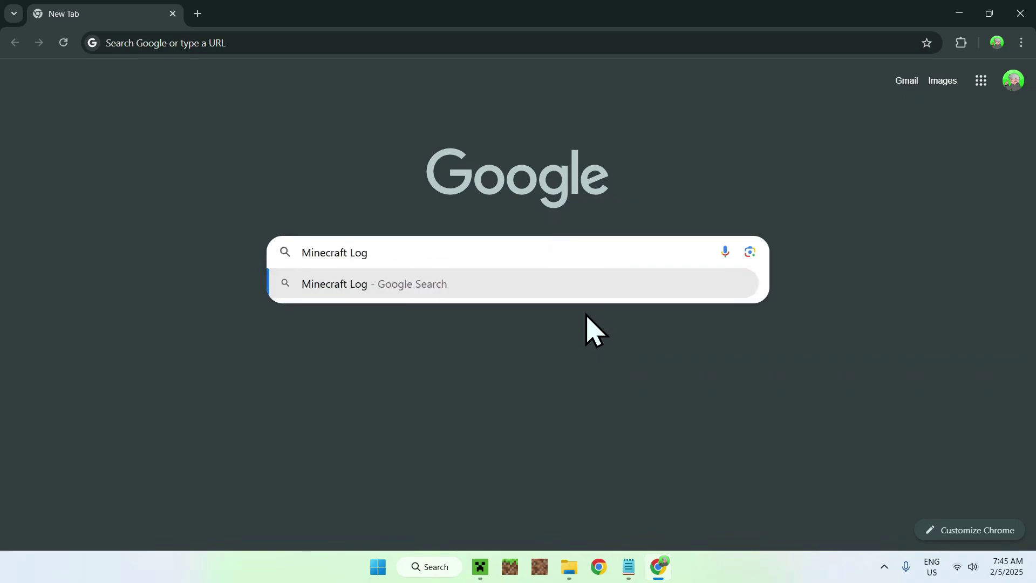
type(" Analyser")
key("Return")
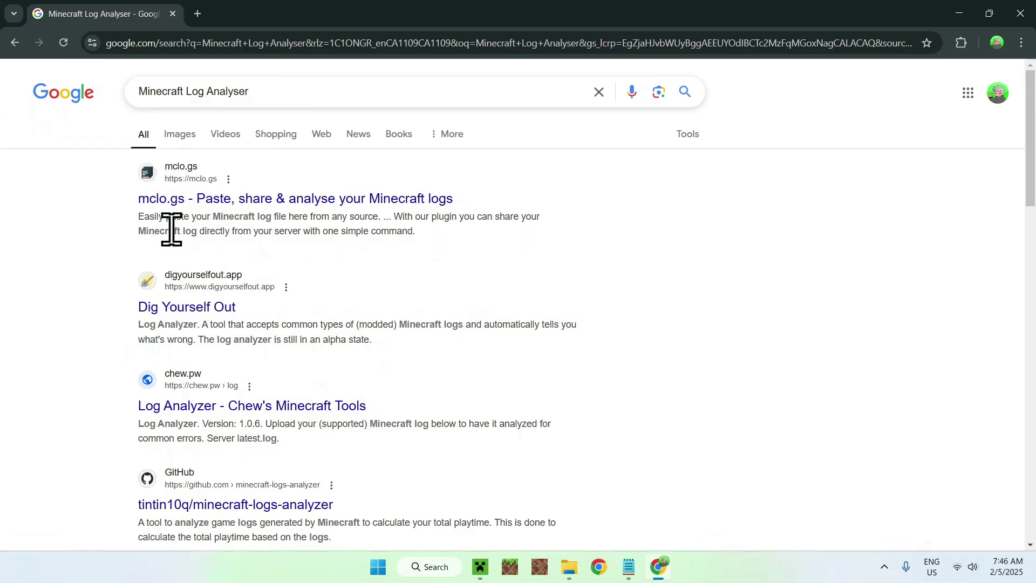
left_click(218, 204)
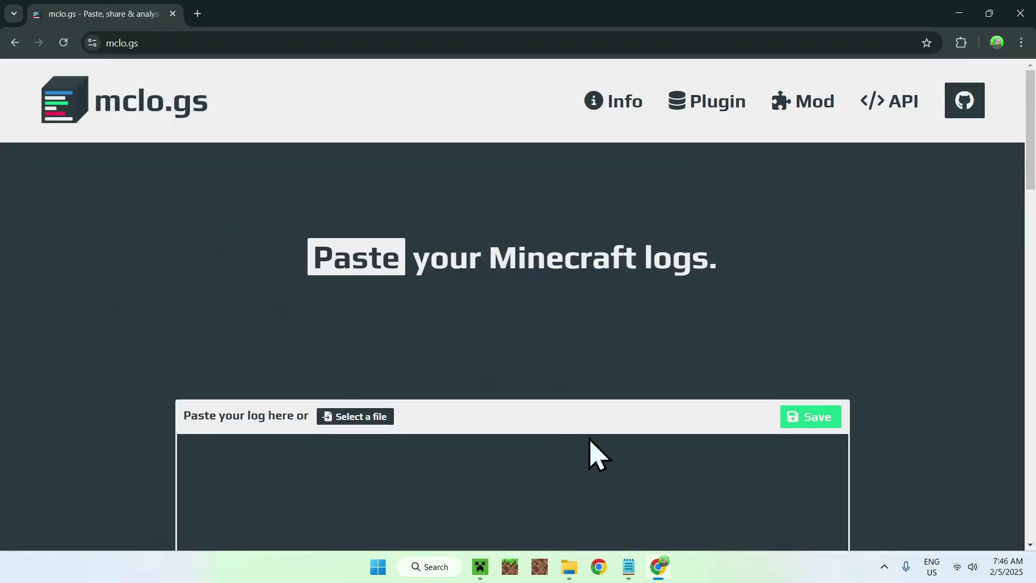
Switch back to latest.log in Notepad and copy its entire text.
left_click(629, 566)
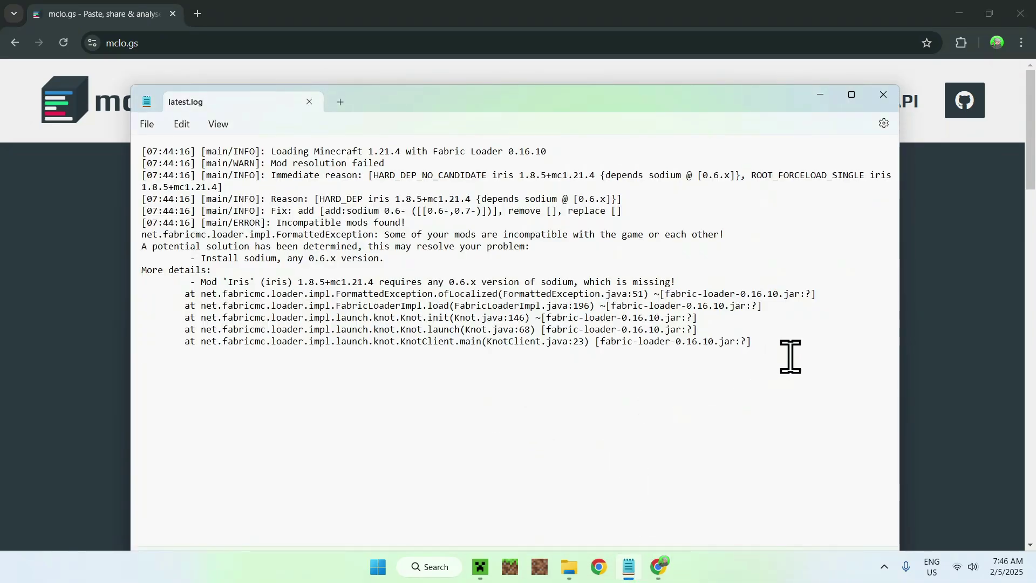
left_click_drag(788, 354, 126, 151)
right_click(239, 220)
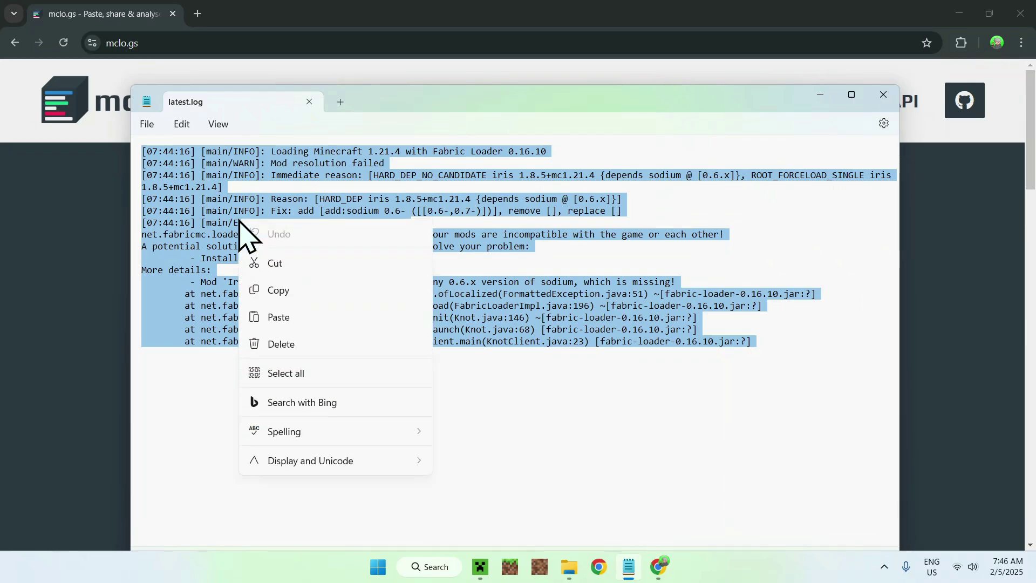
left_click(270, 294)
Paste the copied log as plain text into the mclo.gs log box in Chrome and save it for analysis.
left_click(101, 274)
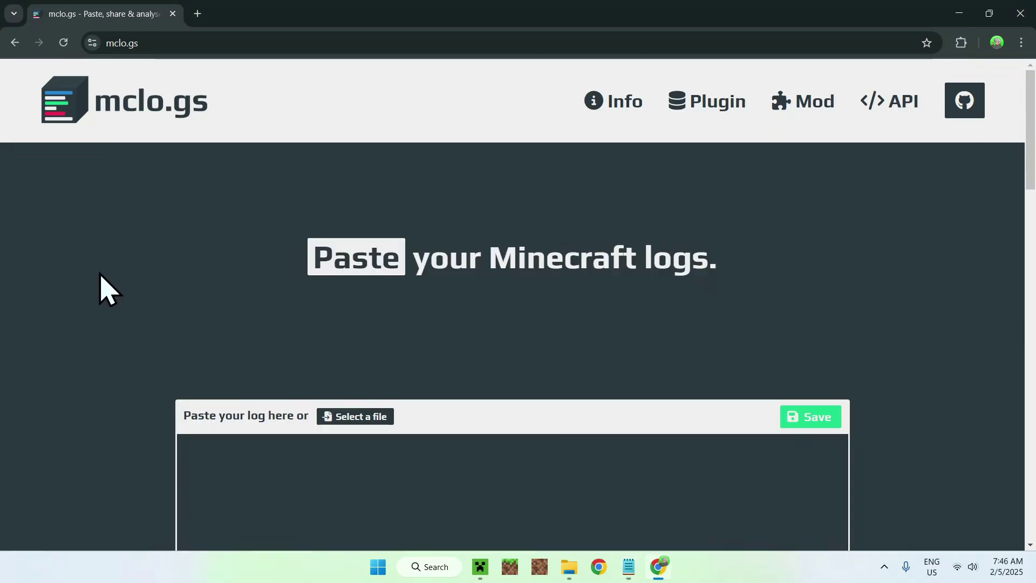
scroll(203, 398, "down", 1)
right_click(222, 395)
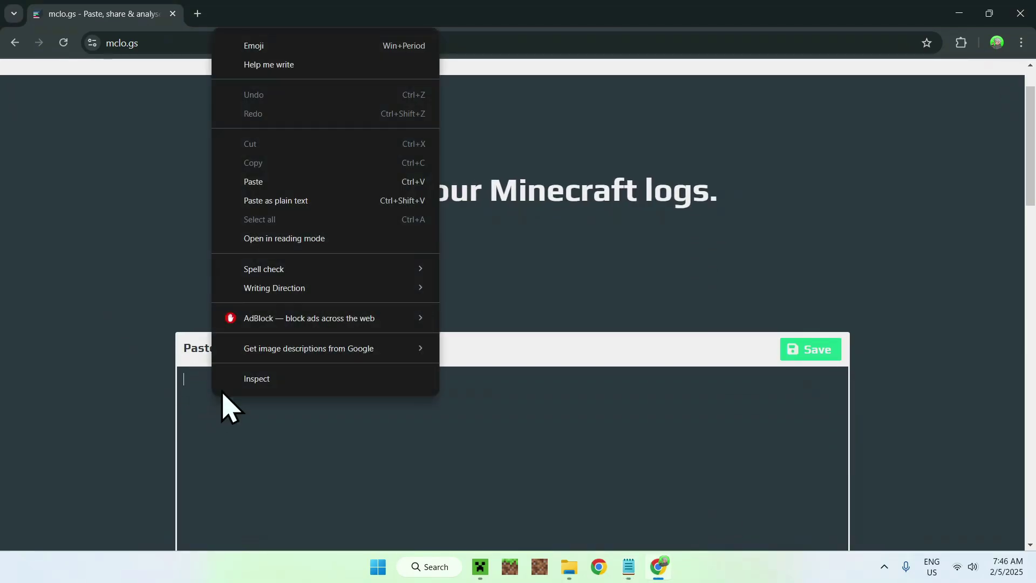
left_click(260, 202)
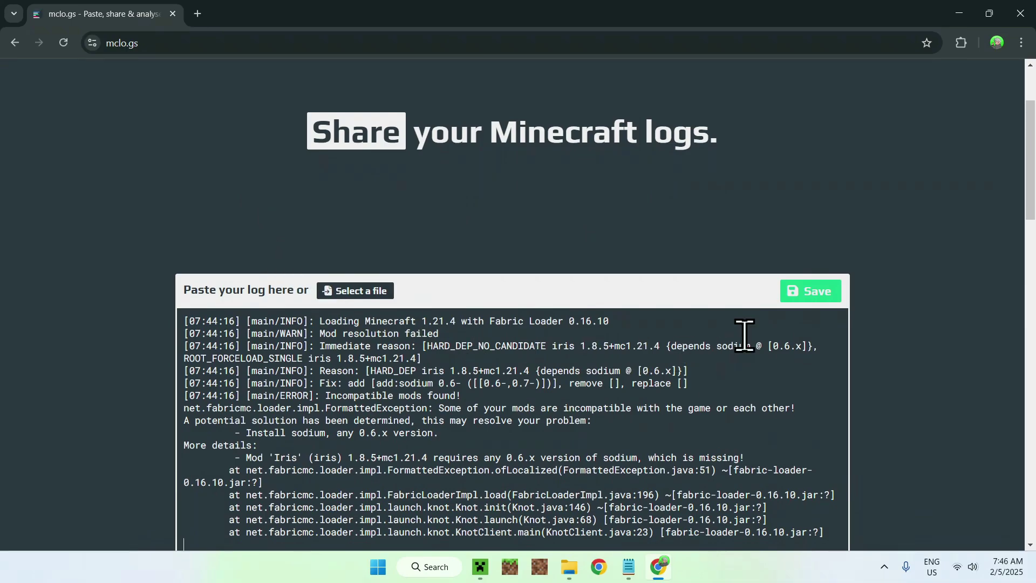
left_click(809, 290)
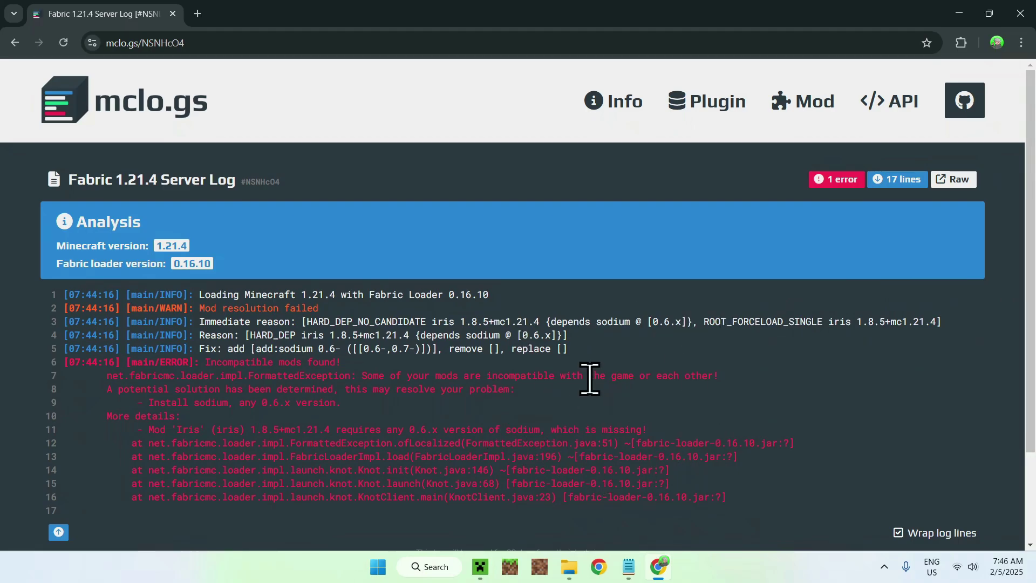
Examine the highlighted warning and error lines in the analysed log for the affected mod and suggested fix.
left_click_drag(199, 306, 329, 308)
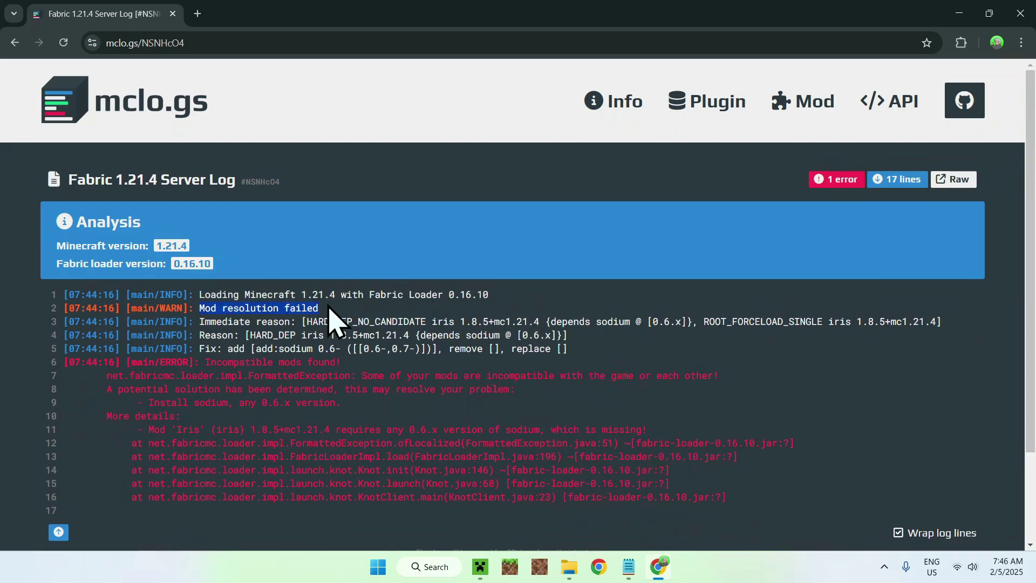
left_click_drag(205, 362, 355, 365)
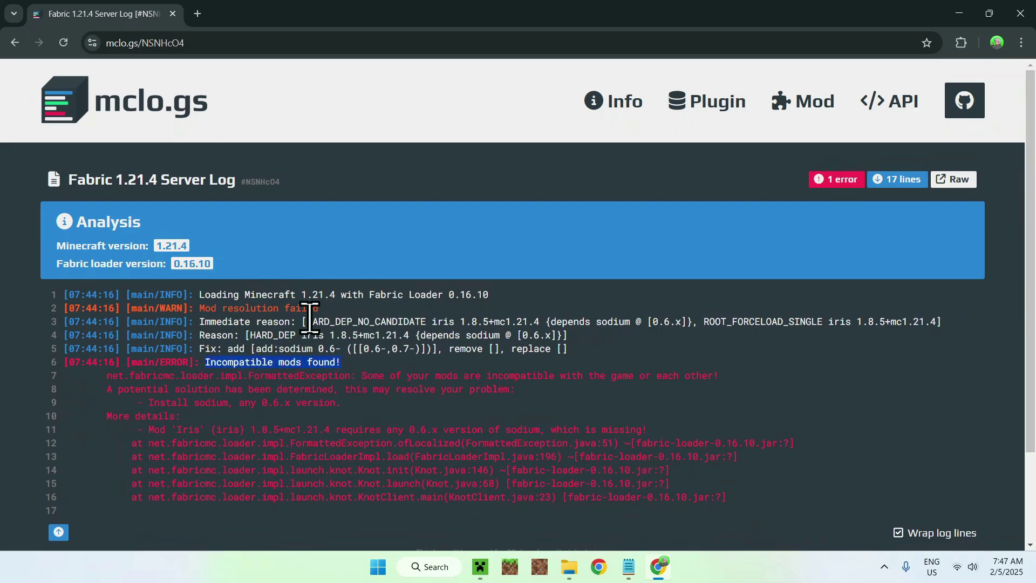
left_click_drag(171, 429, 241, 429)
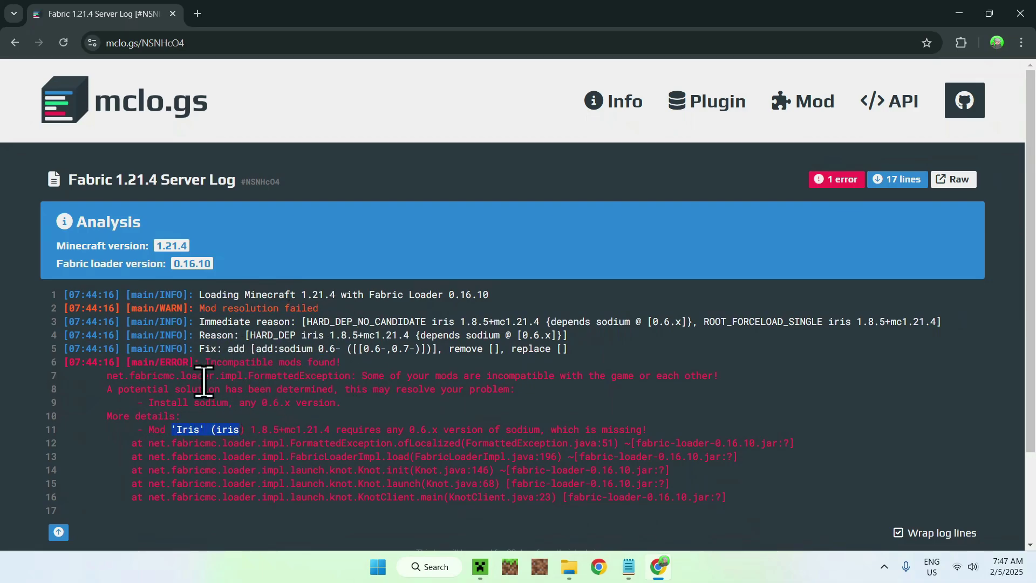
left_click_drag(137, 402, 208, 410)
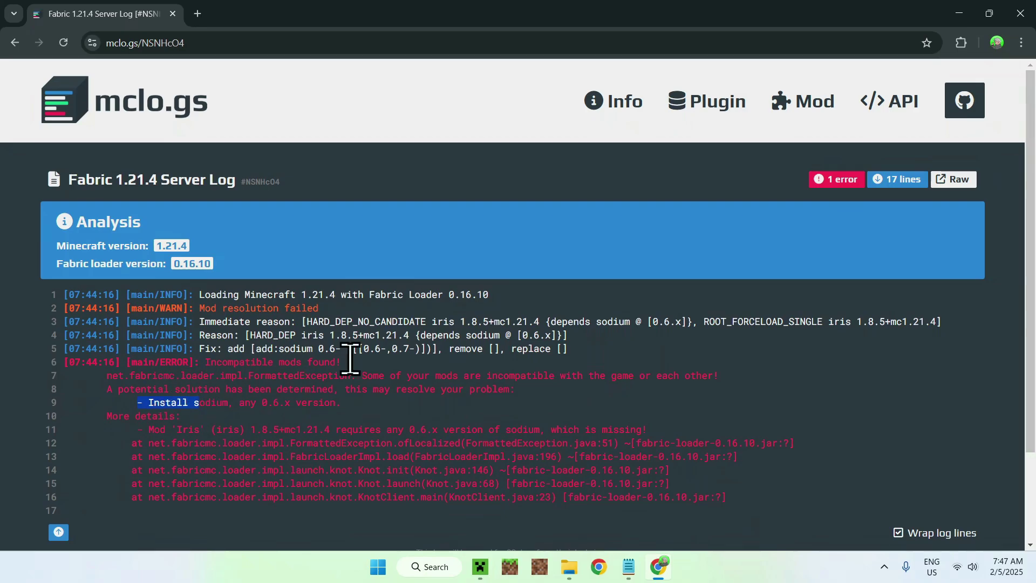
left_click(996, 255)
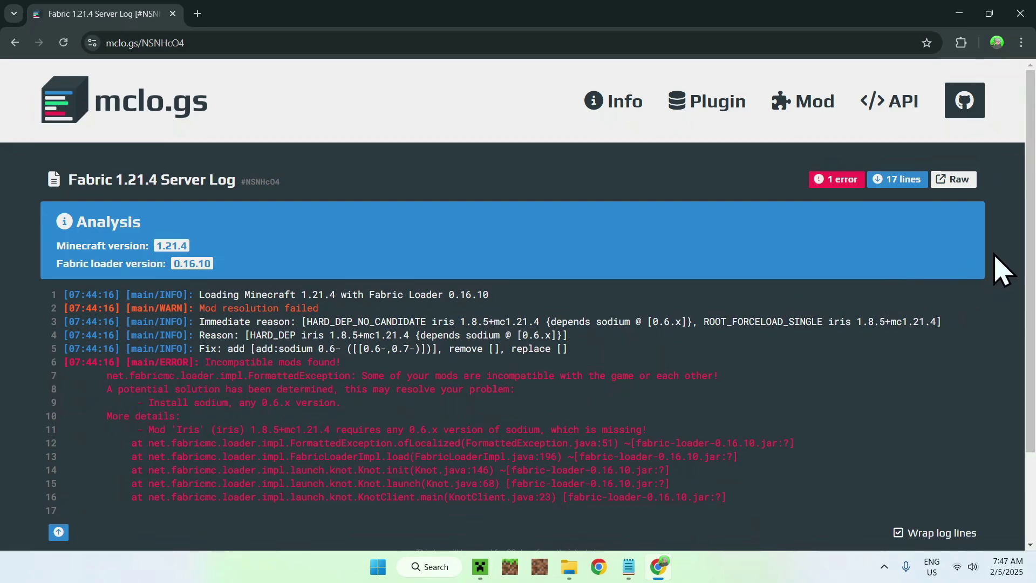